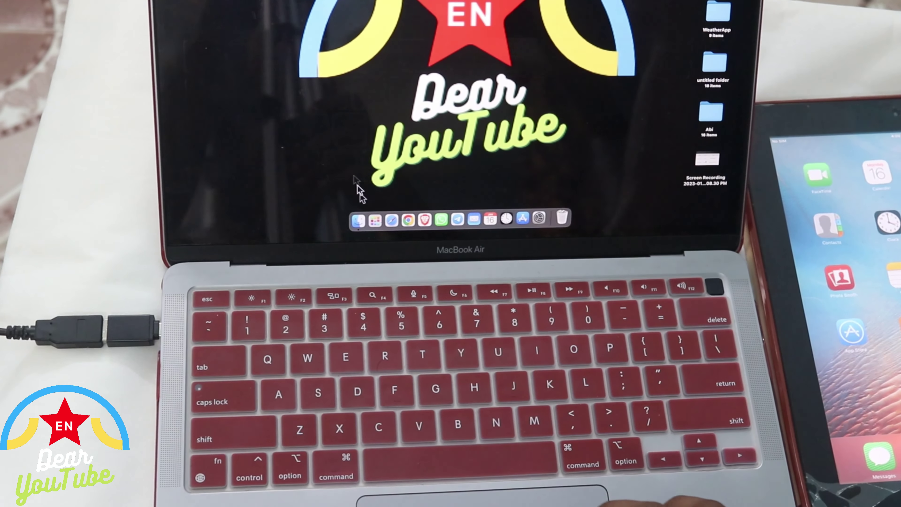
Open Finder and show the iPad's Files tab listing the Documents and VLC apps.
click(368, 224)
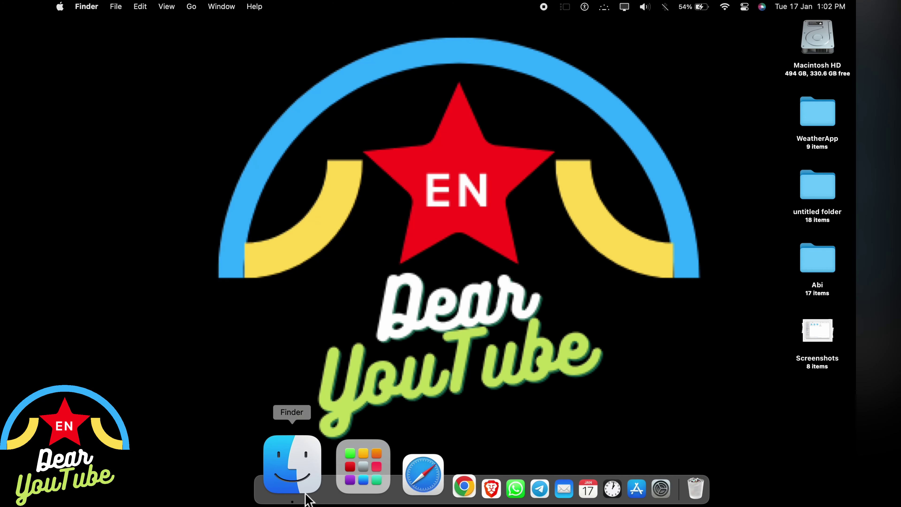
click(305, 496)
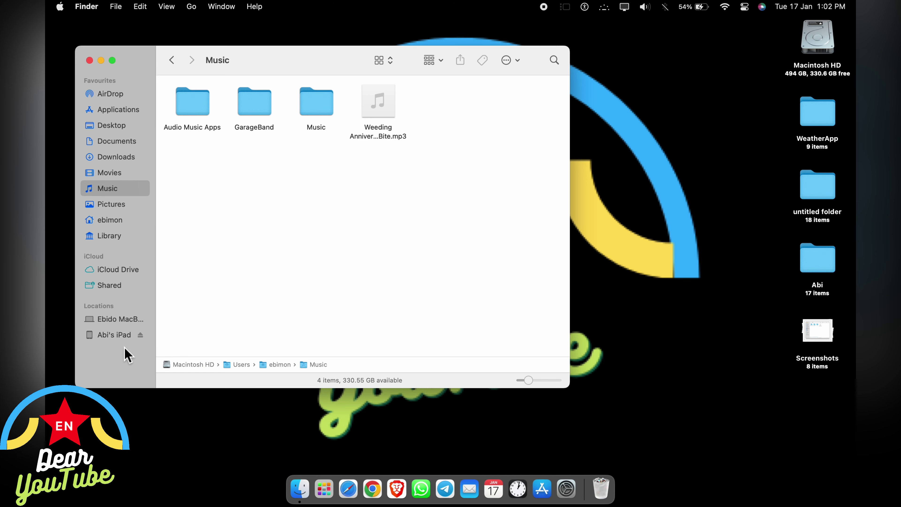
click(117, 341)
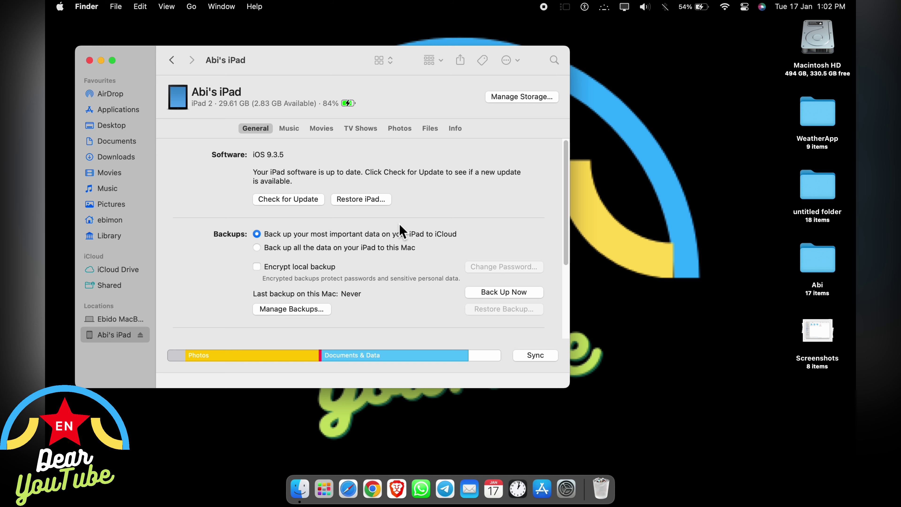
scroll(388, 238, down, 2)
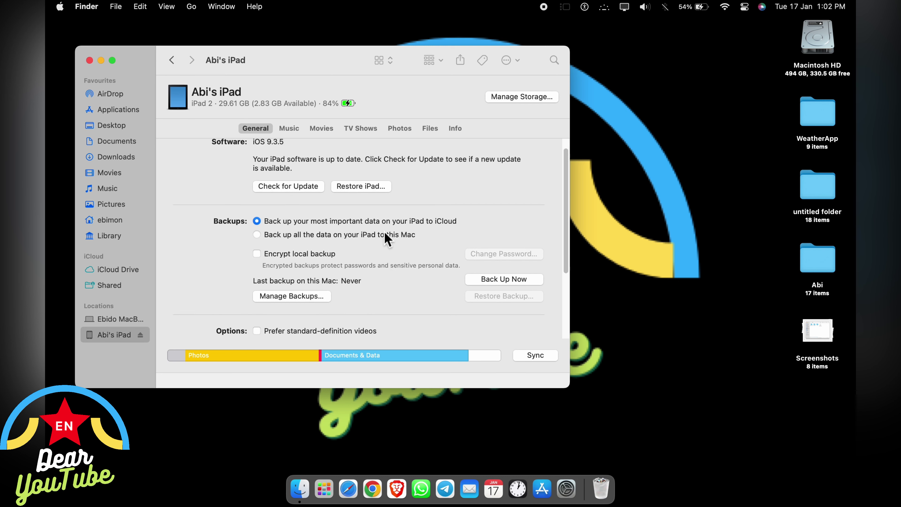
click(428, 130)
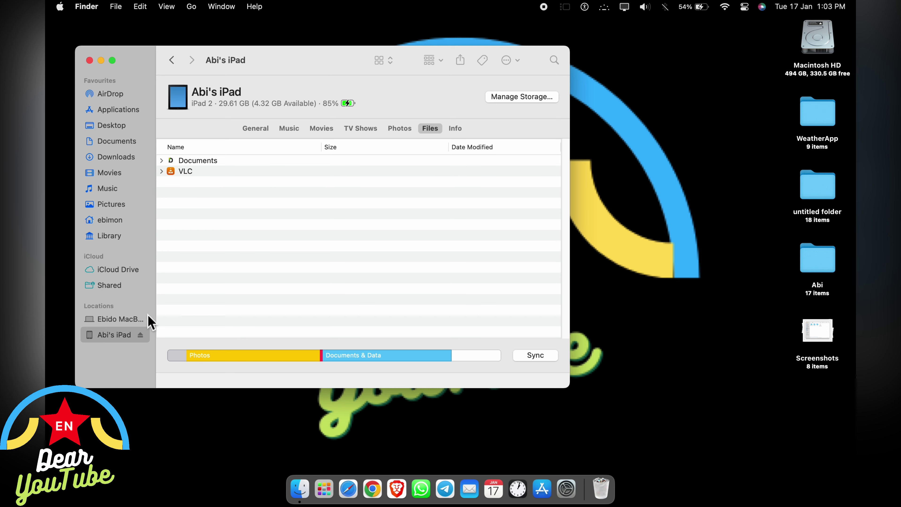
Eject the iPad, then allow and trust the iPhone 6s Plus without encrypting its backup.
click(141, 336)
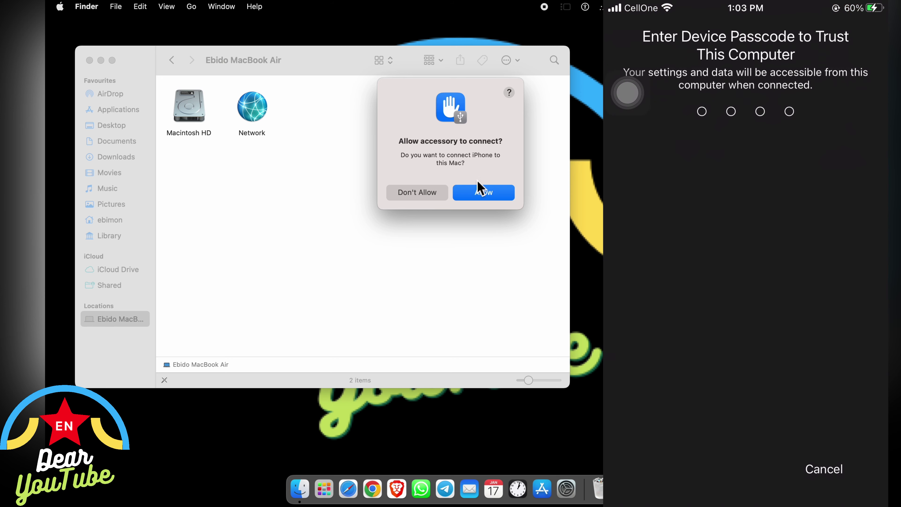
click(478, 193)
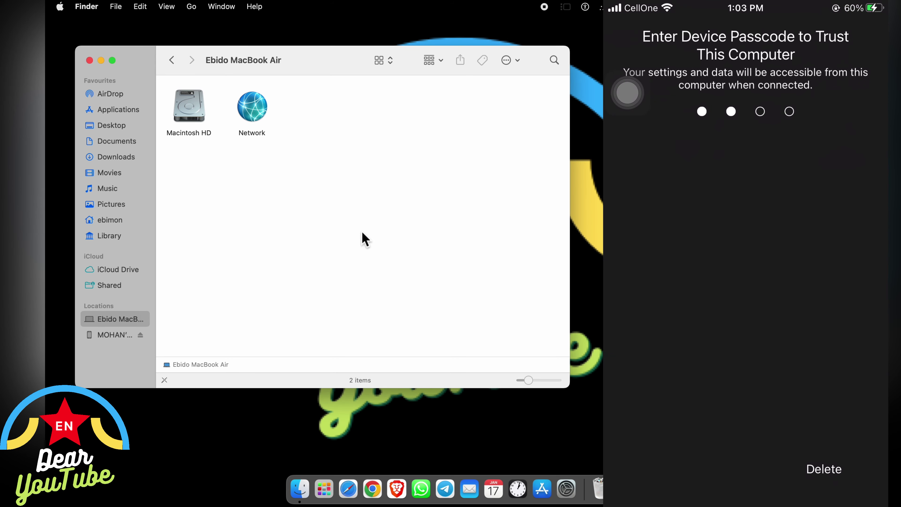
click(112, 334)
click(377, 253)
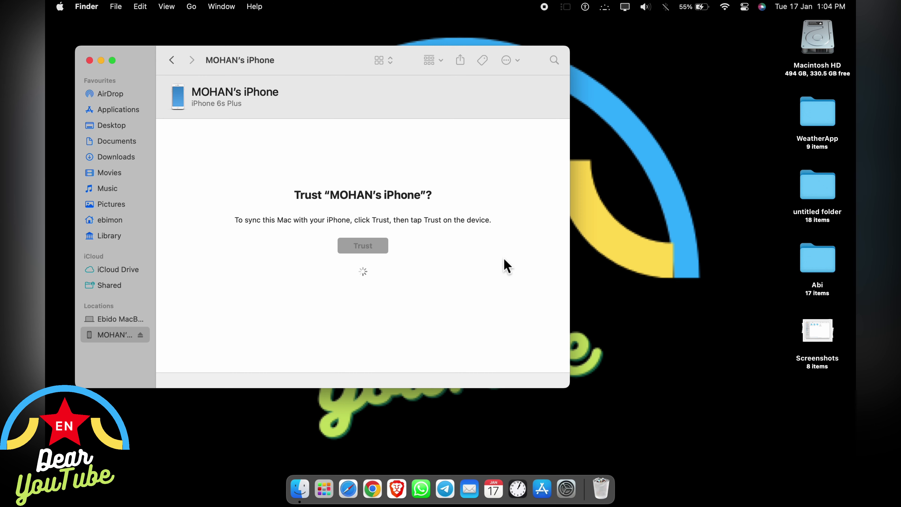
drag(340, 71, 458, 71)
click(453, 293)
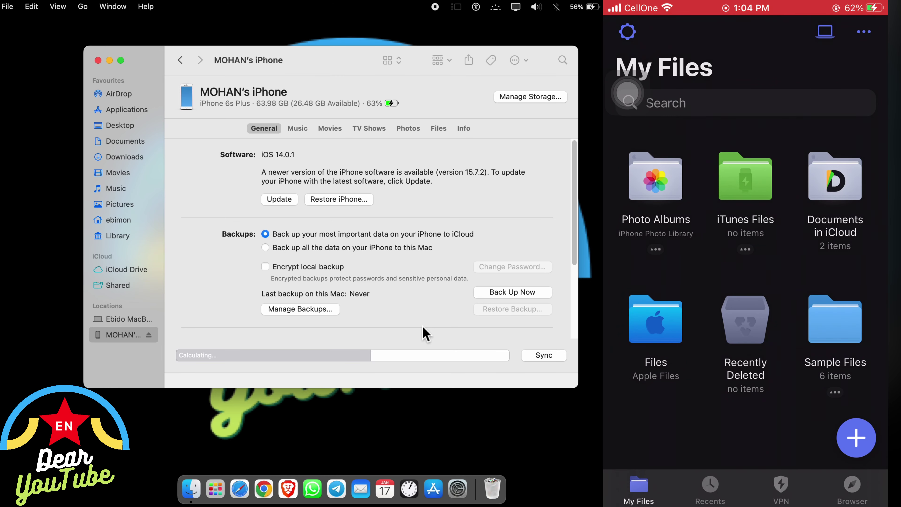
Copy Screenshot 2023-01-15 at 8.16.01 PM from the desktop stack into the iPhone's Documents app and check it on the phone.
click(438, 128)
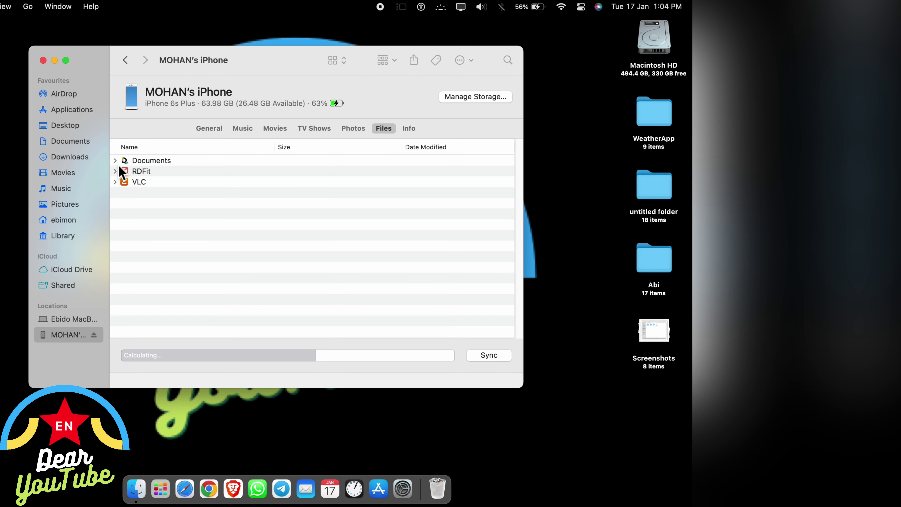
click(115, 160)
click(660, 332)
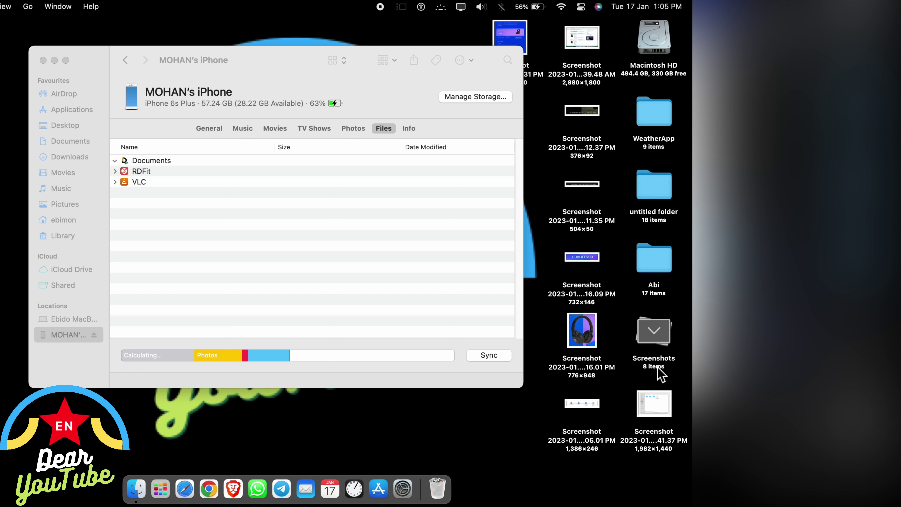
drag(588, 340, 199, 163)
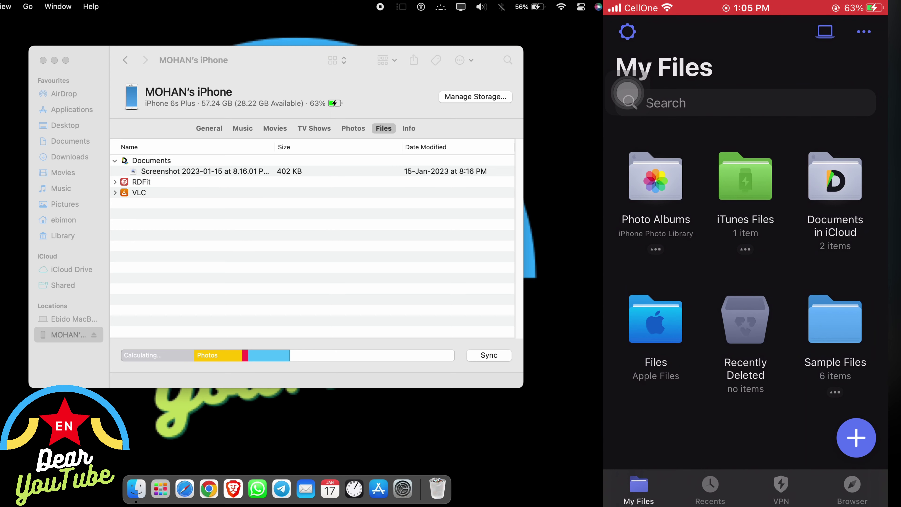
click(744, 177)
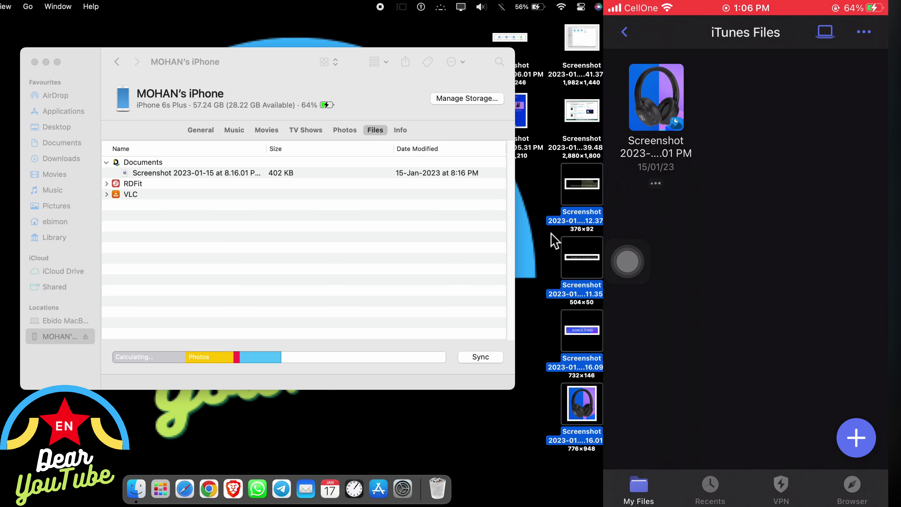
Group the four selected screenshots into a DYT folder and copy it to the iPhone's Documents app.
key(super+BackSpace)
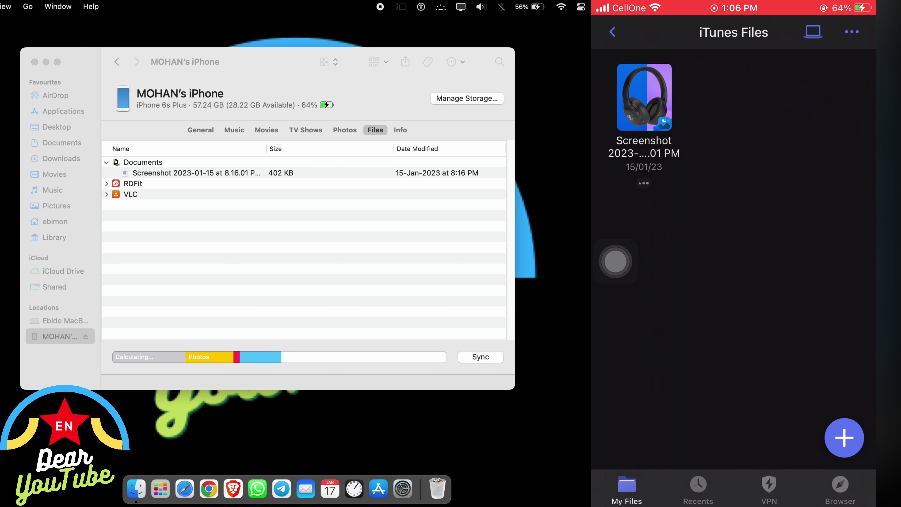
drag(571, 149, 240, 173)
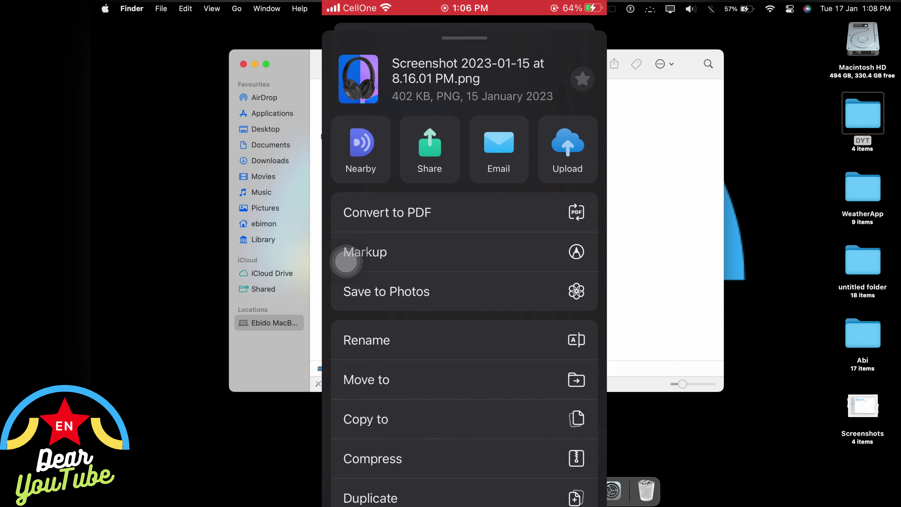
scroll(346, 262, down, 3)
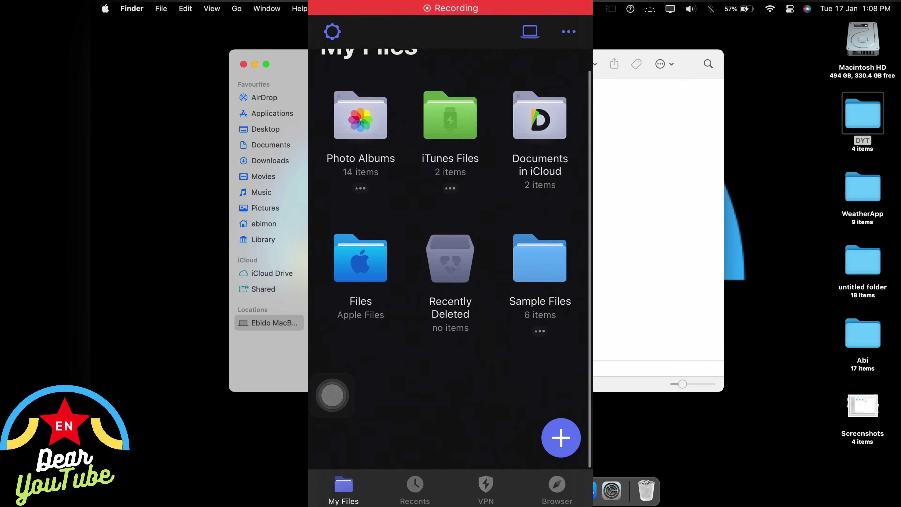
Turn AirDrop on in Control Center and make the Mac discoverable by Everyone.
click(789, 9)
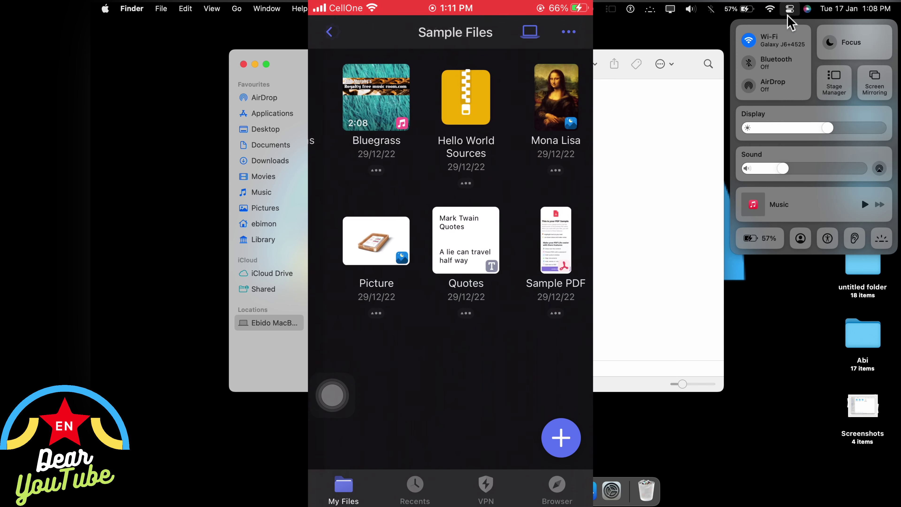
click(769, 73)
click(871, 31)
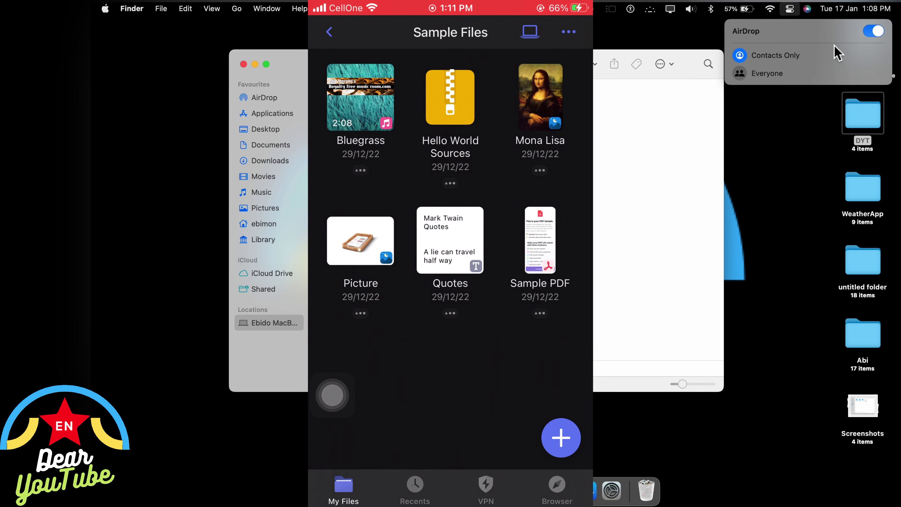
click(780, 75)
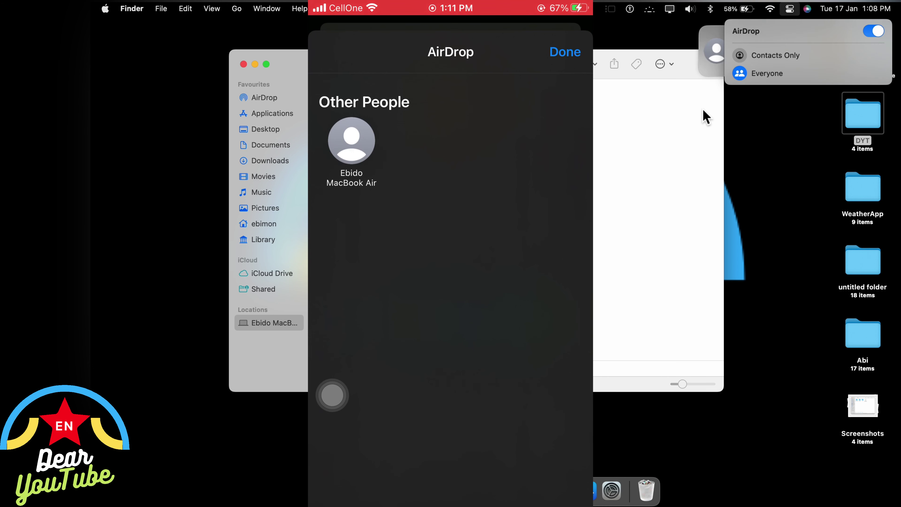
Accept the incoming Mona Lisa photo, save it to Downloads, and preview it.
click(719, 46)
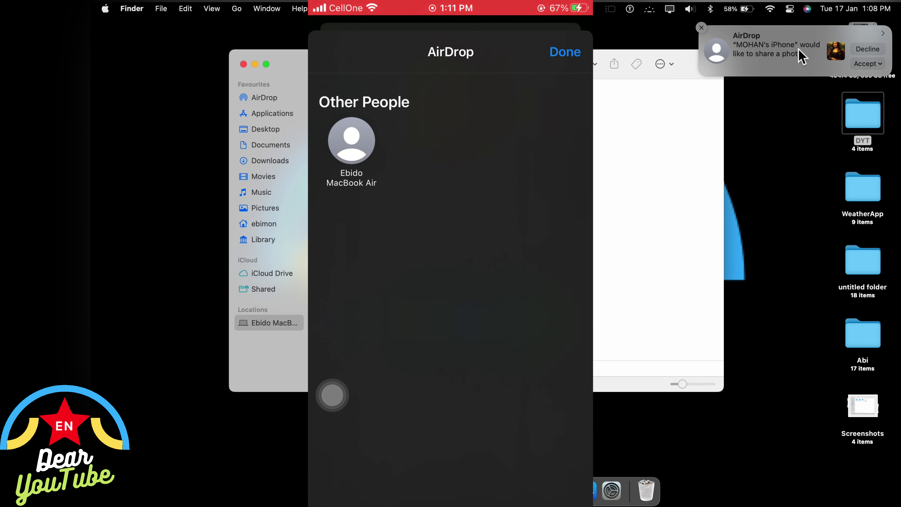
click(879, 65)
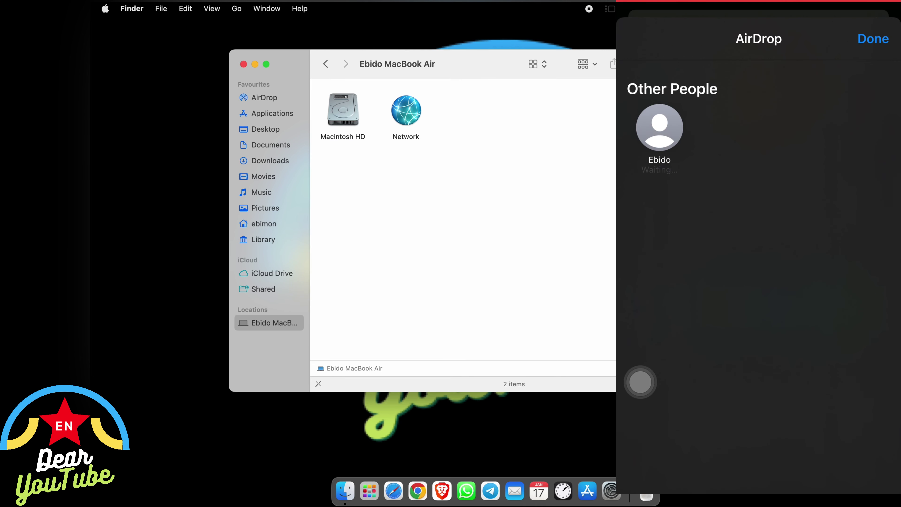
click(501, 305)
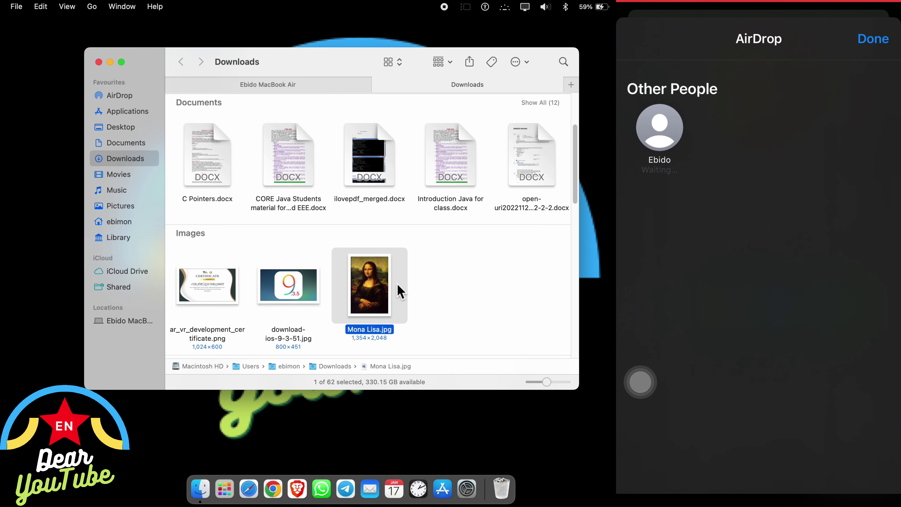
key(space)
key(space)
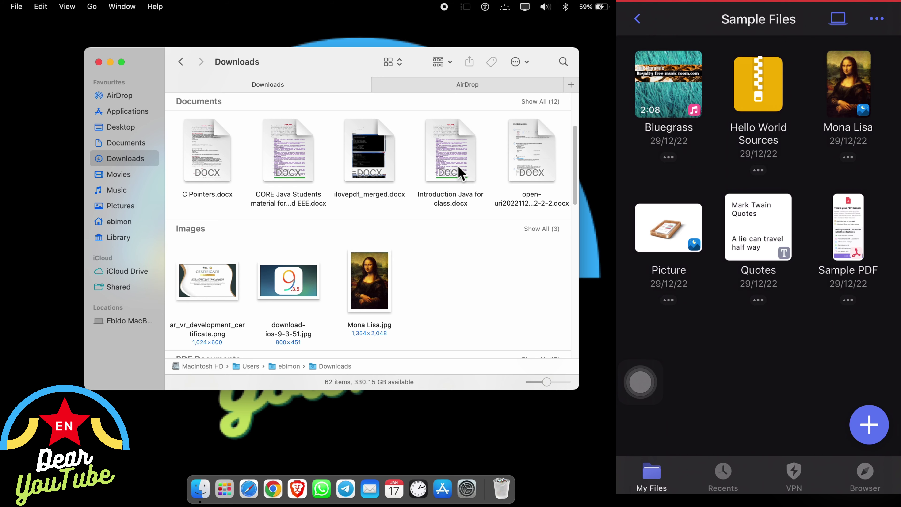
AirDrop Introduction Java for class.docx to the iPhone, then close the Downloads window.
right_click(461, 173)
click(489, 317)
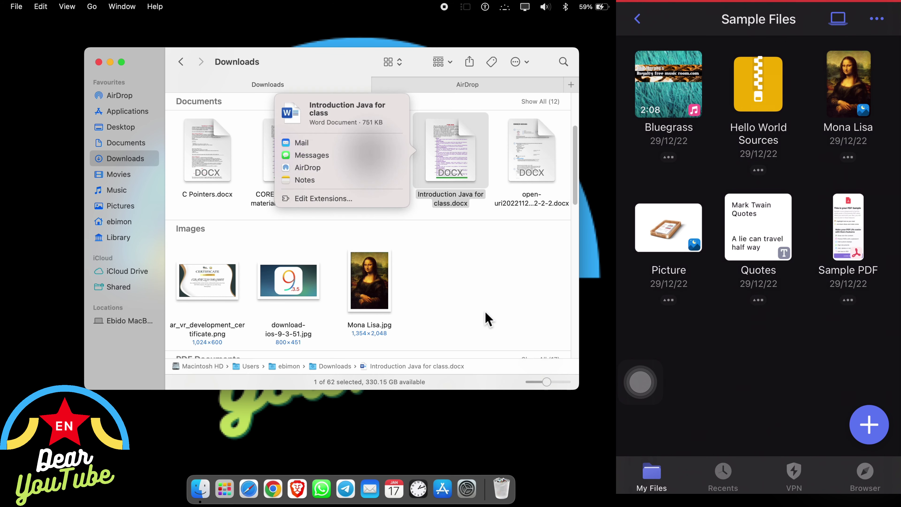
click(337, 169)
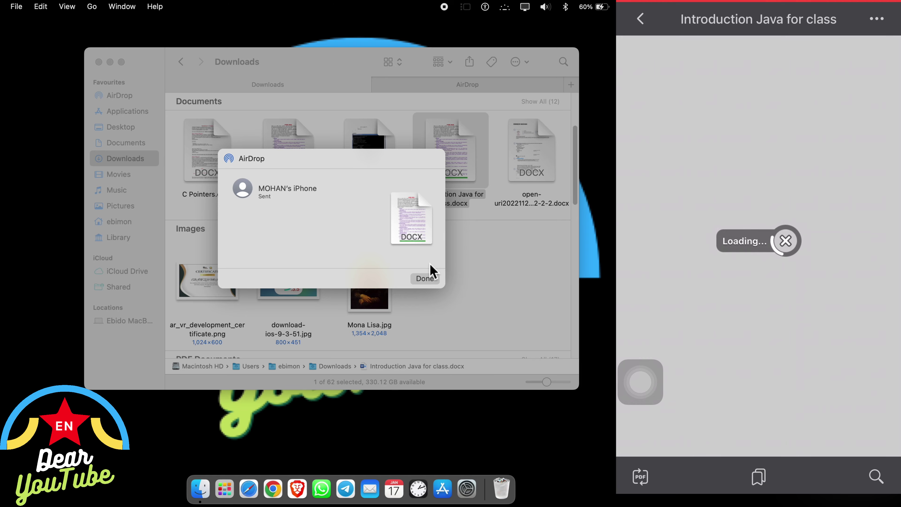
click(425, 278)
scroll(489, 273, down, 1)
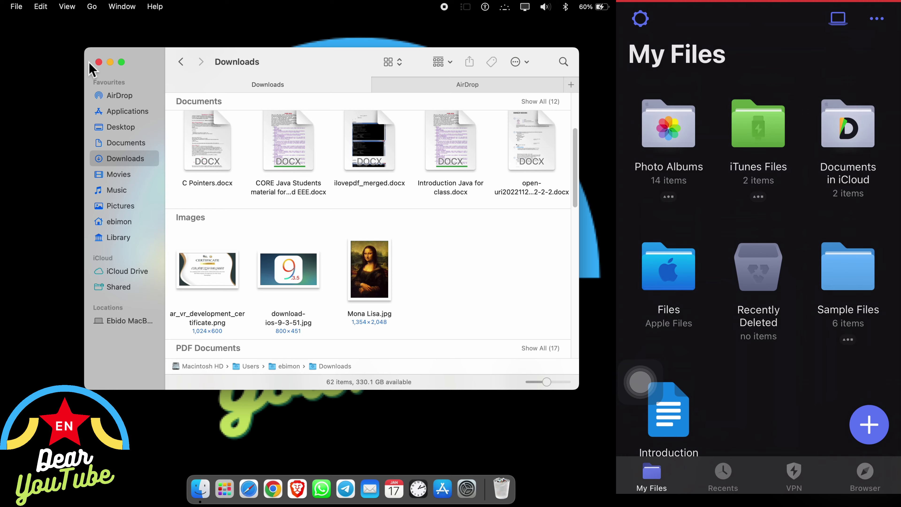
click(99, 62)
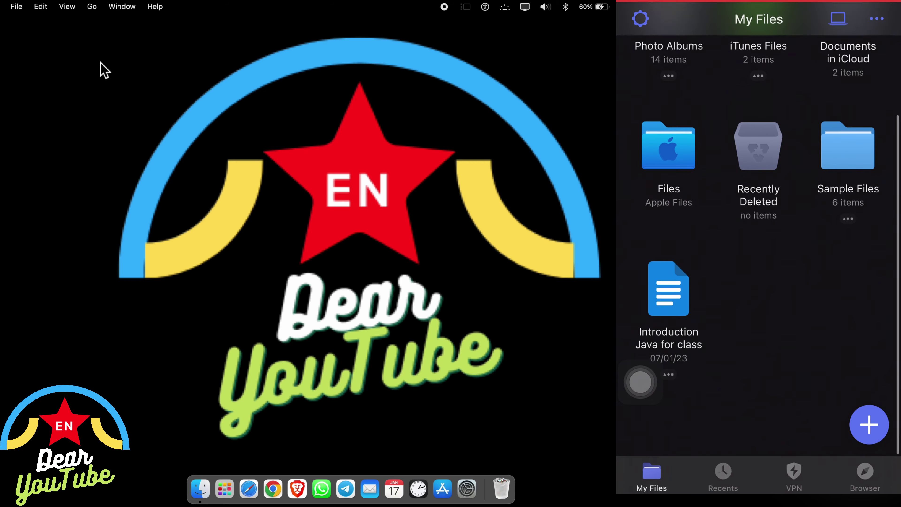